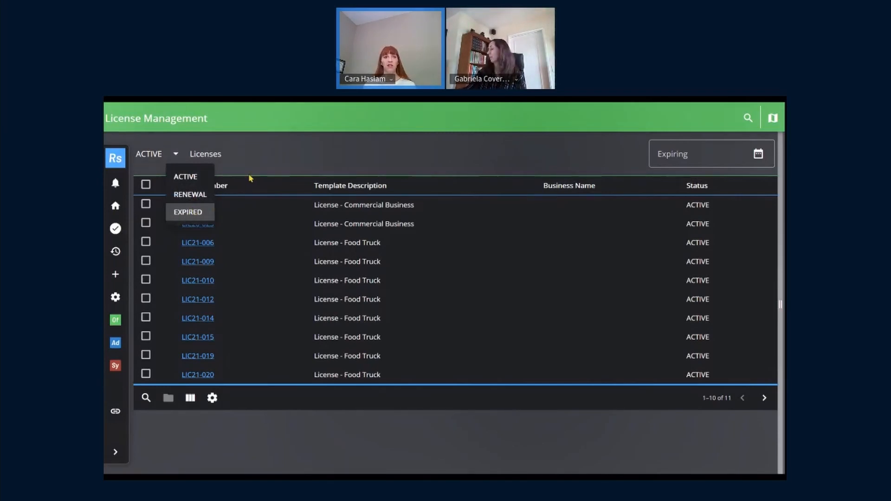
Filter the active licenses to those expiring this year, from Jan 01, 2021 to Dec 31, 2021.
click(264, 159)
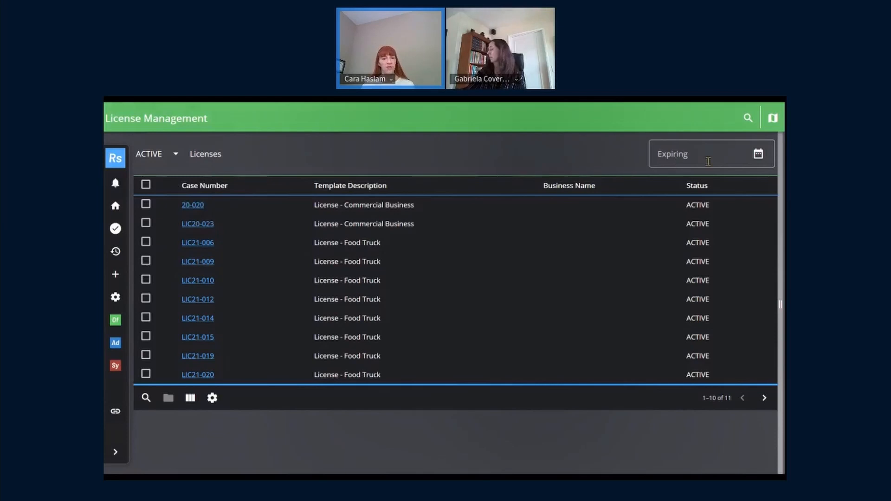
click(760, 157)
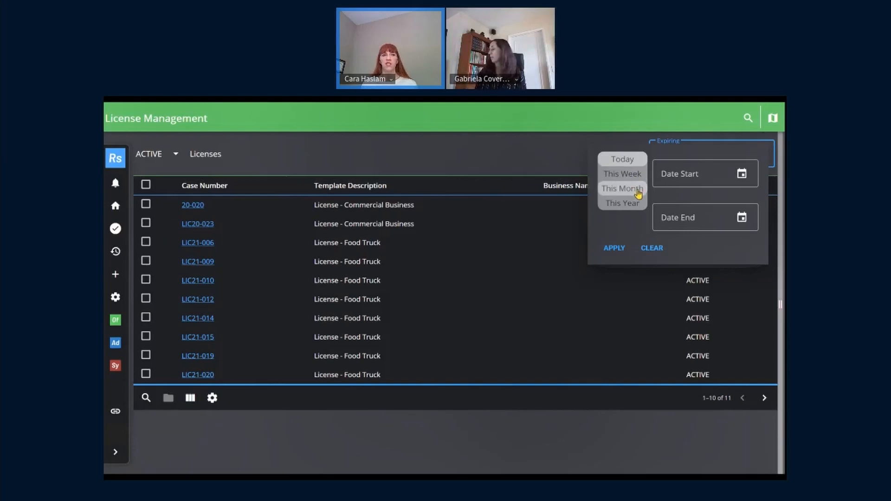
click(637, 207)
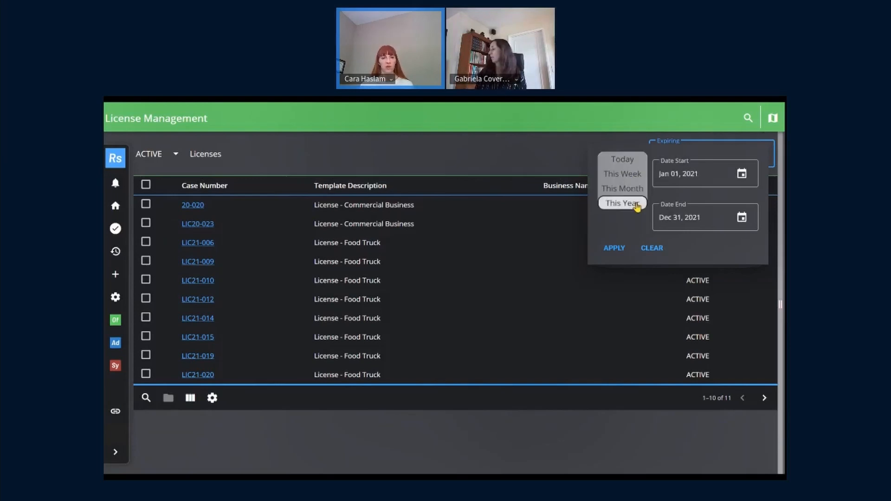
click(615, 249)
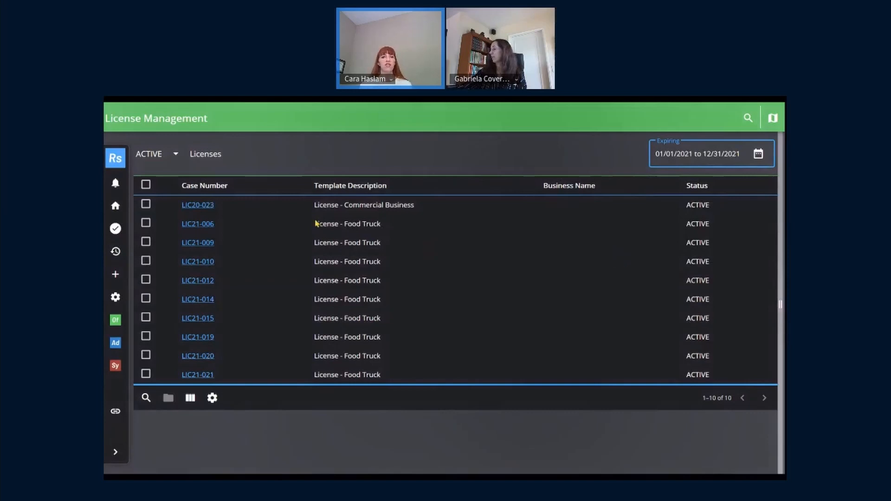
Send the "TEST - Test Applicant Email" notification for food truck licenses LIC21-009, LIC21-010 and LIC21-012.
click(146, 245)
click(146, 262)
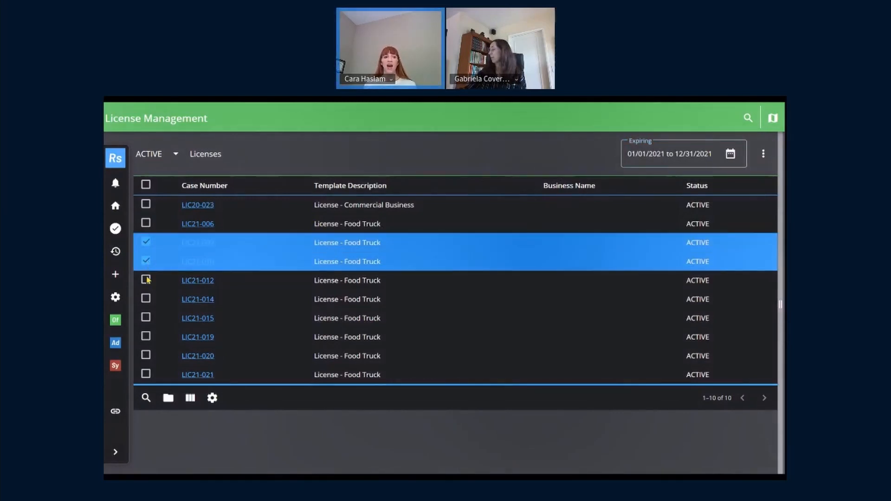
click(146, 280)
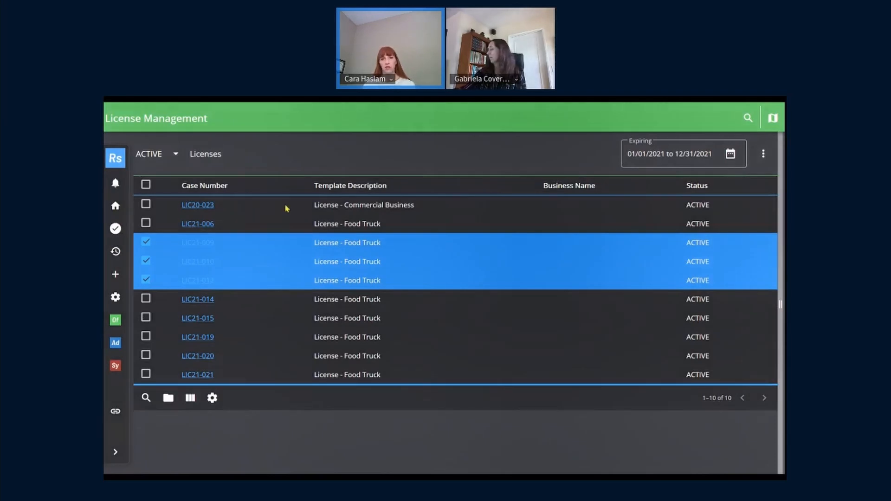
click(771, 154)
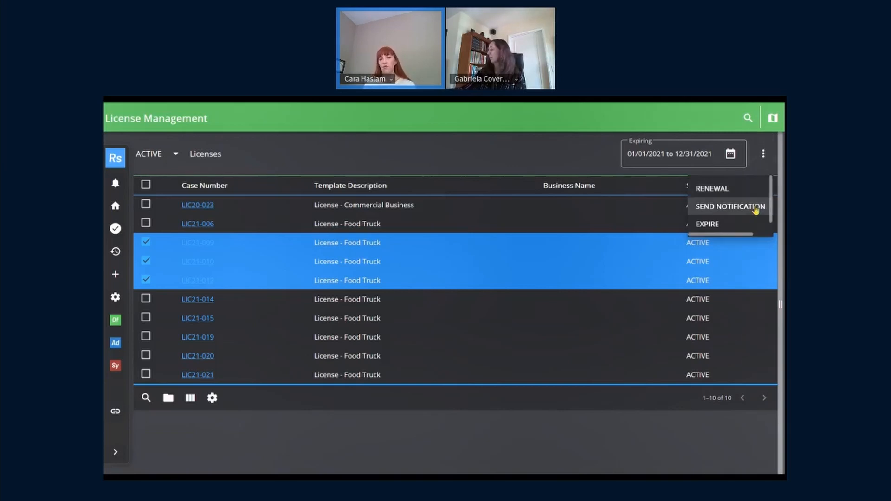
click(756, 210)
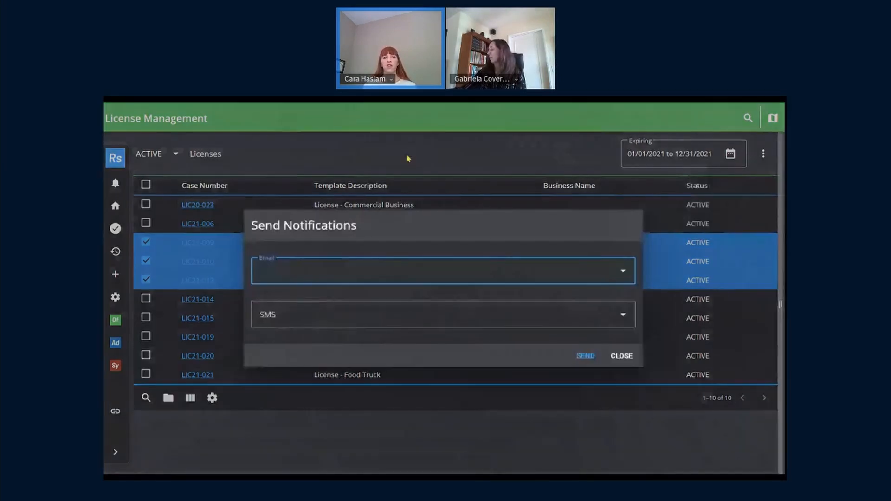
click(537, 281)
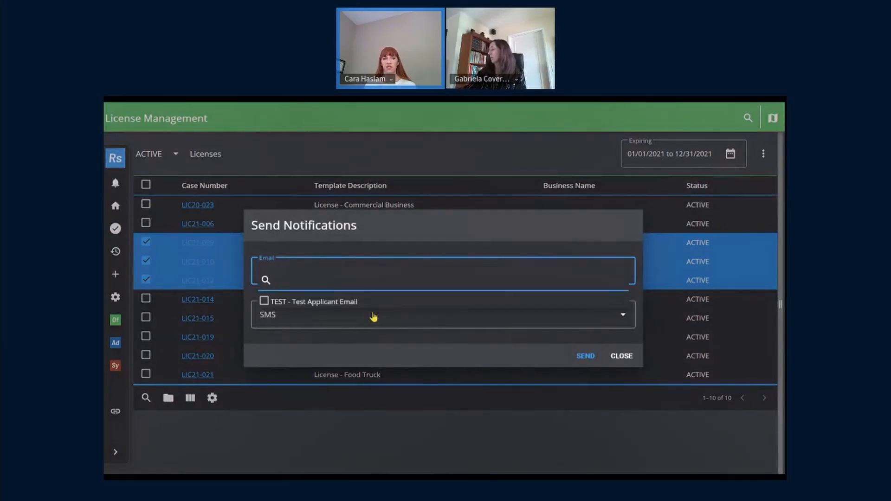
click(361, 302)
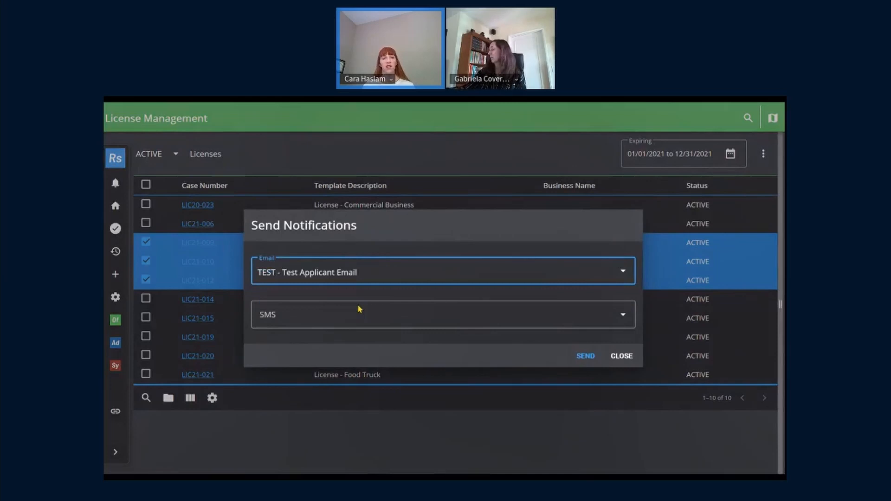
click(588, 357)
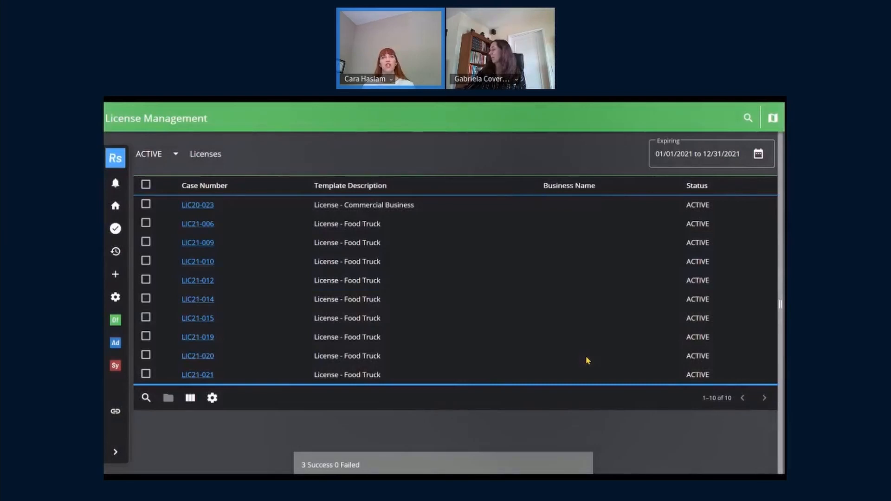
List the licenses in renewal and start adding a fee to LIC20-022 and LIC20-024.
click(176, 156)
click(188, 194)
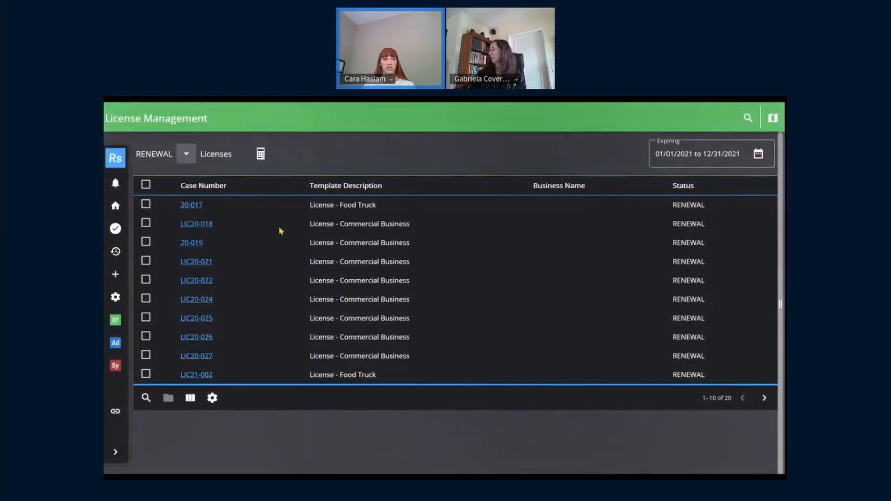
click(146, 280)
click(146, 299)
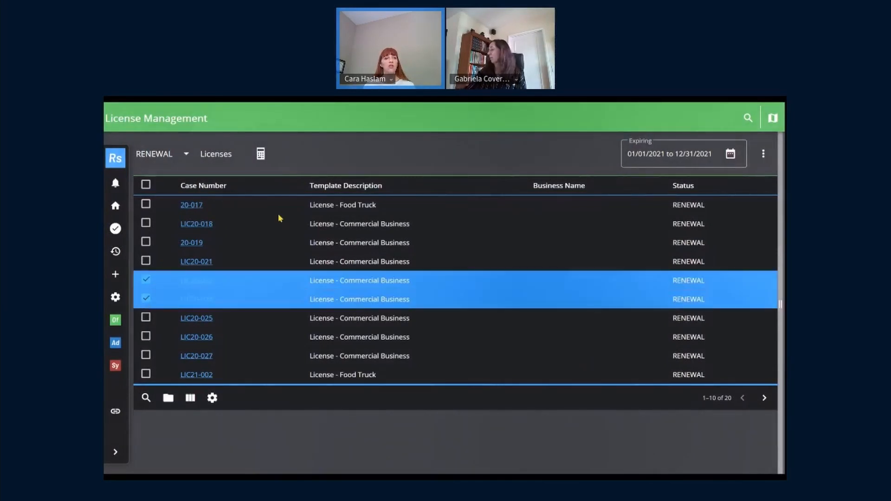
click(772, 161)
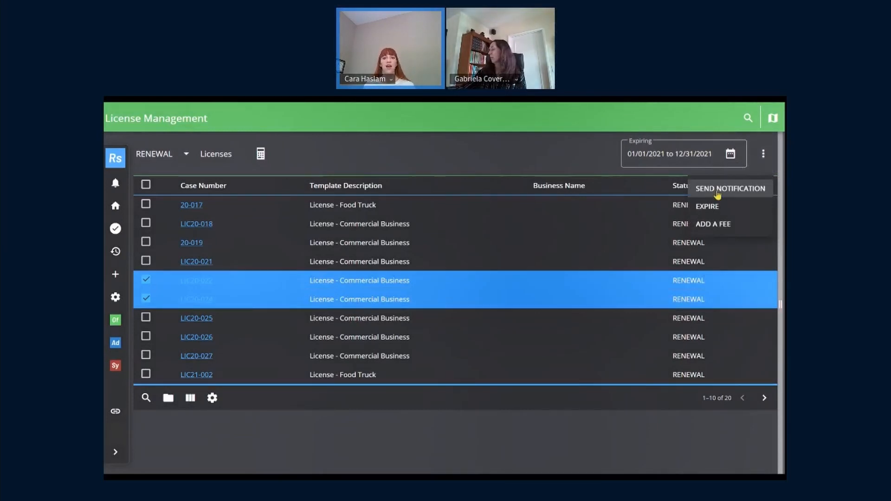
click(718, 225)
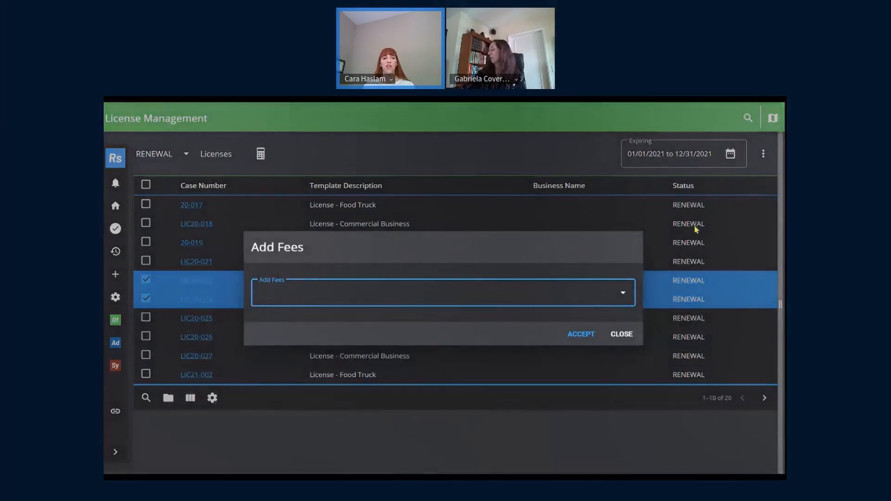
Find fees with "licen" and add the Alcohol License Type Fee and Liquor License Application Fee to the selected licenses.
click(554, 299)
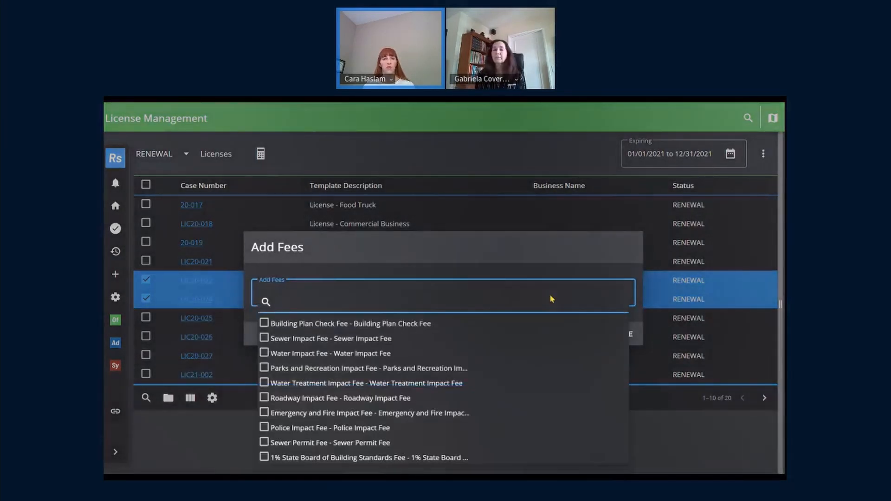
text(licen)
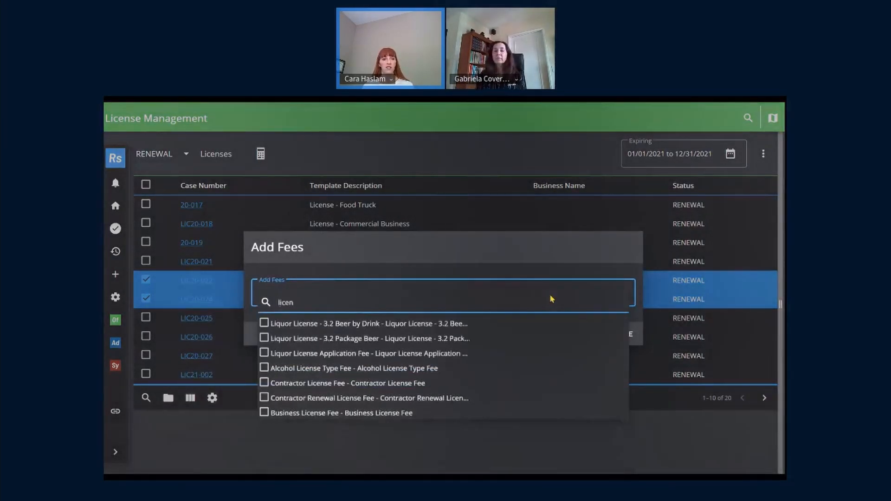
click(267, 369)
click(365, 292)
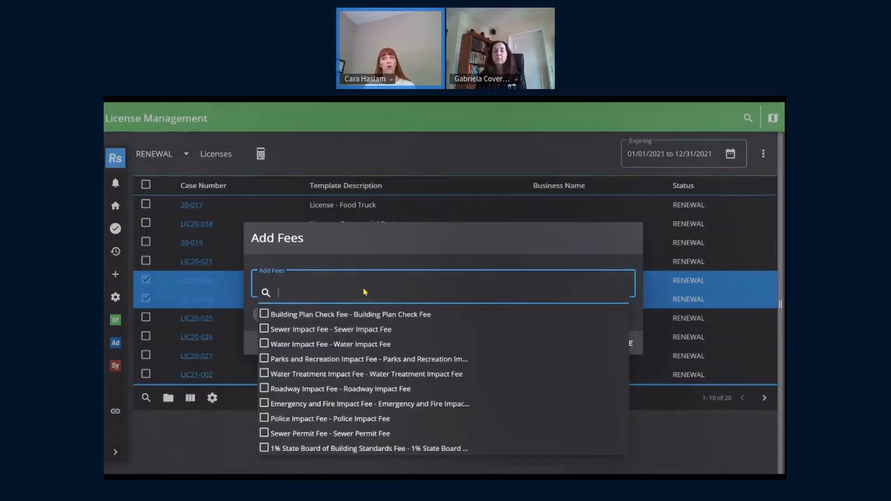
text(licen)
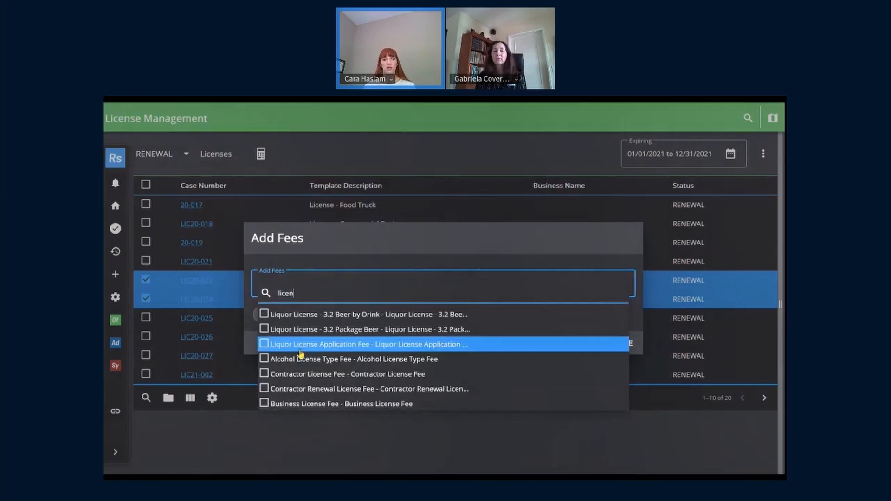
click(265, 344)
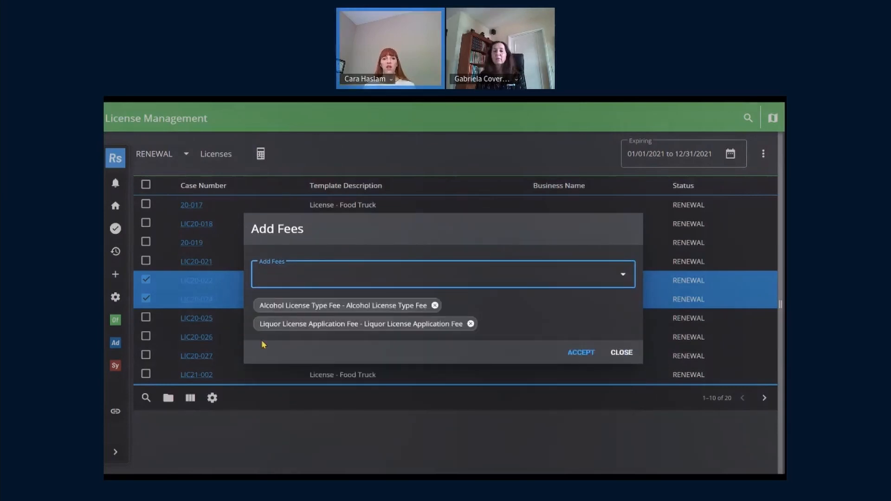
click(576, 358)
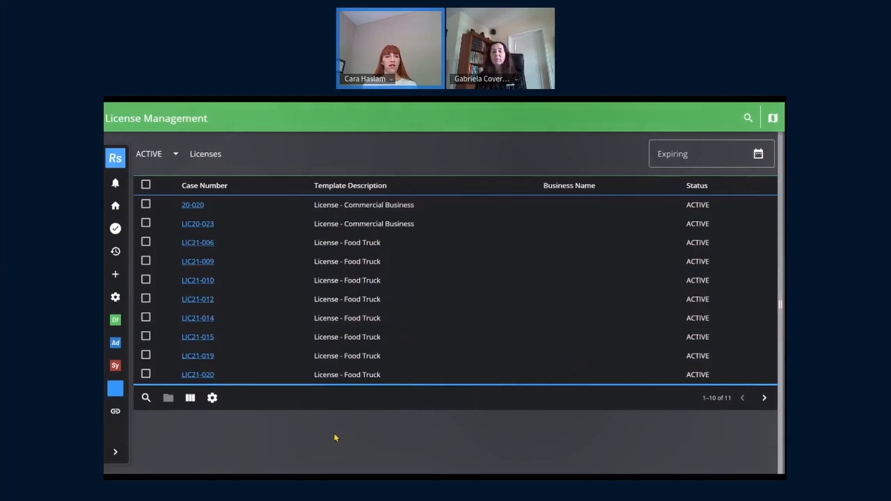
key(Right)
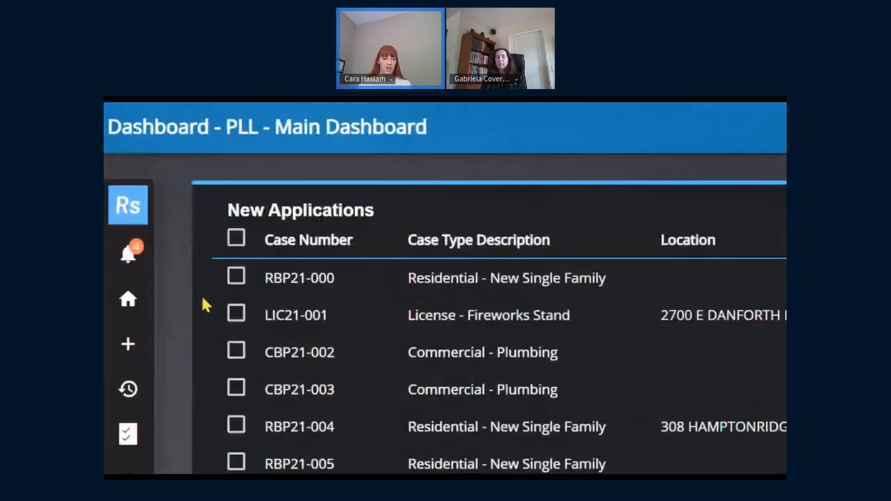
Mark the notification about the attachment added on #LIC20-014 Evergreen Barbershop as read and close the notifications.
click(135, 258)
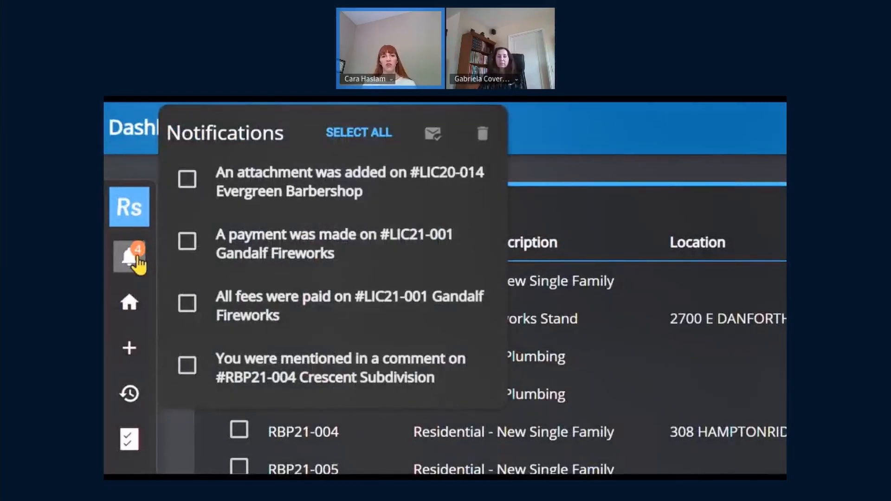
click(192, 179)
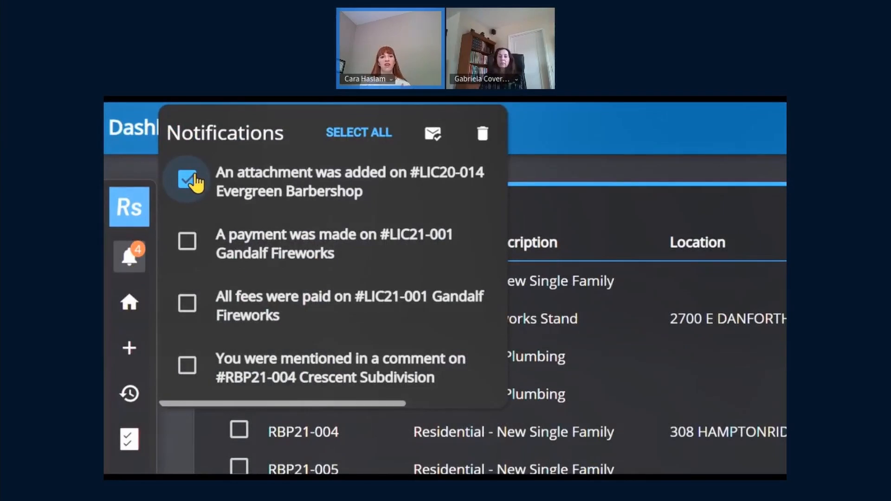
click(442, 135)
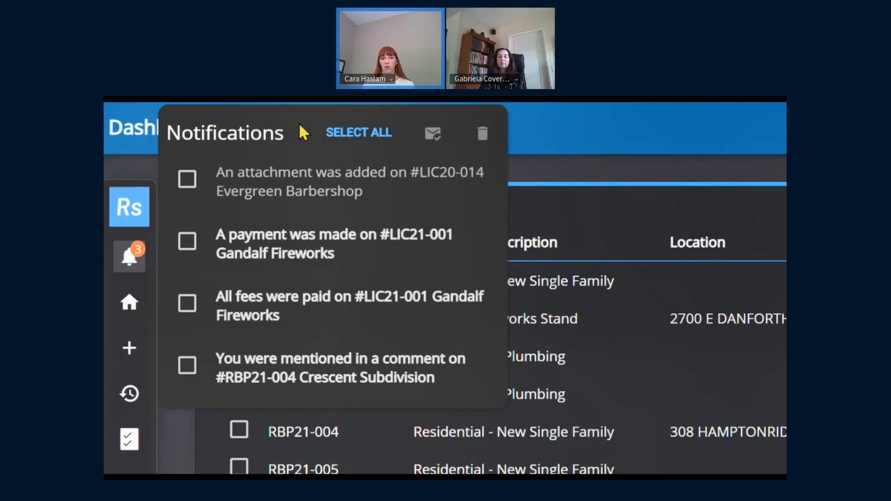
click(288, 248)
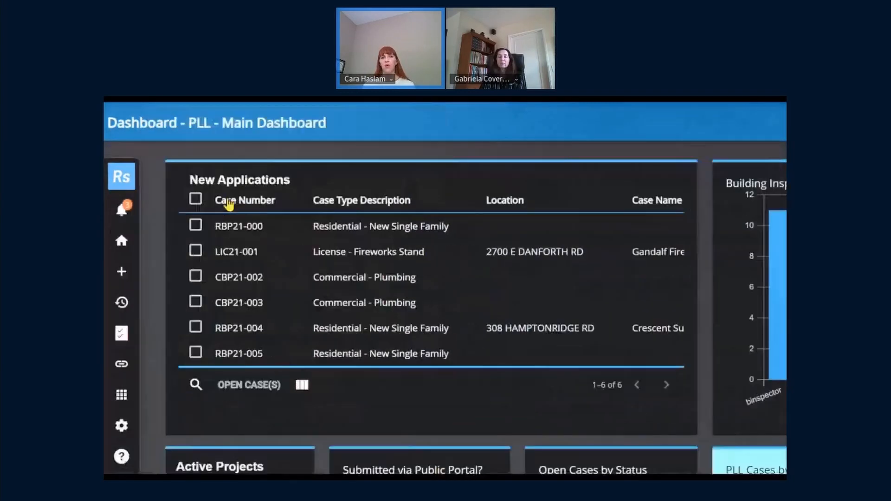